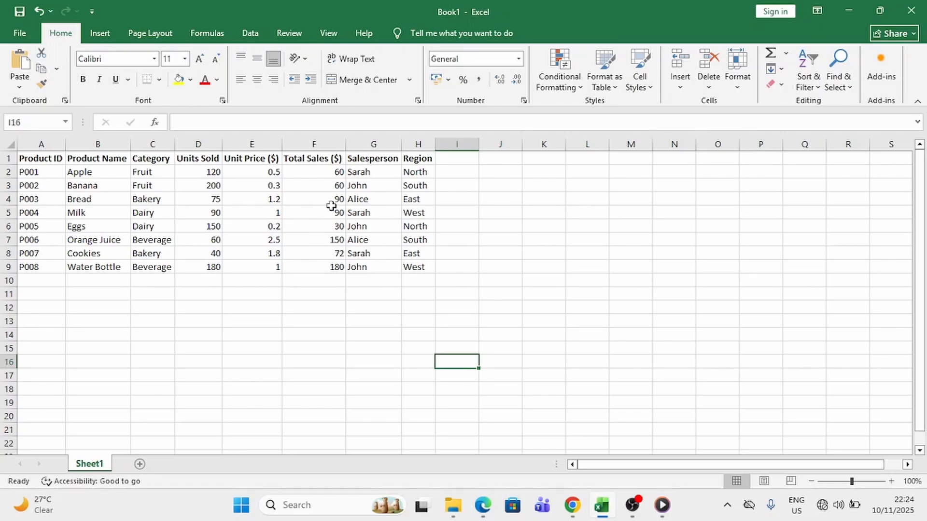
Start an IF formula in cell I2 that tests whether the total sales in F2 exceed 100
{"action": "left_click", "coordinate": [316, 145]}
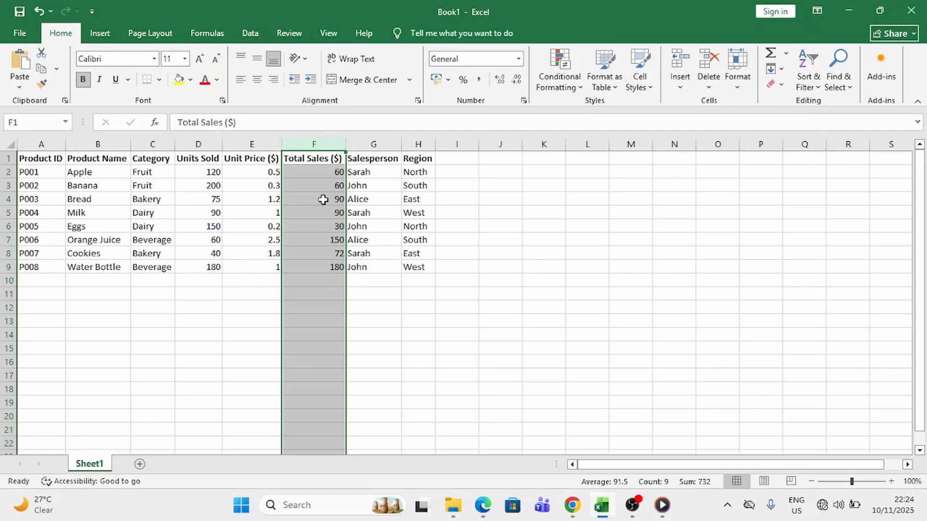
{"action": "left_click", "coordinate": [451, 170]}
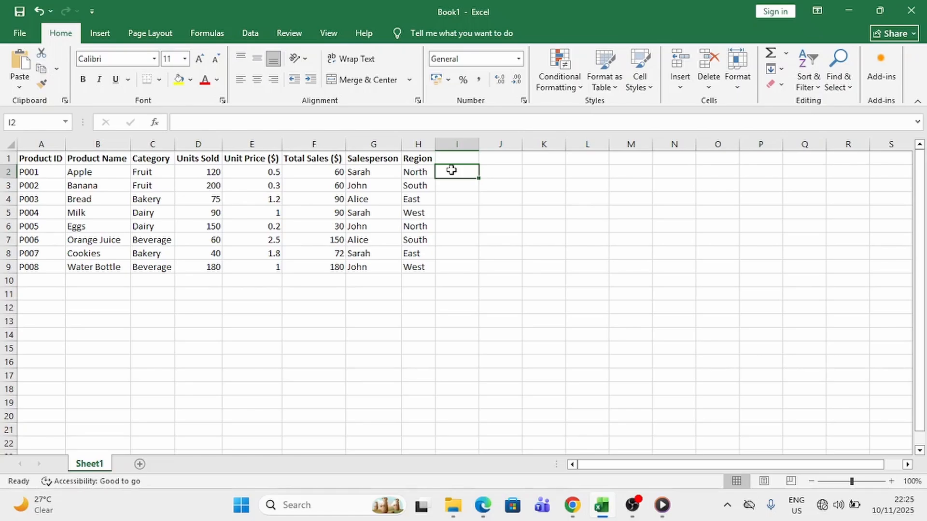
{"action": "type", "text": "="}
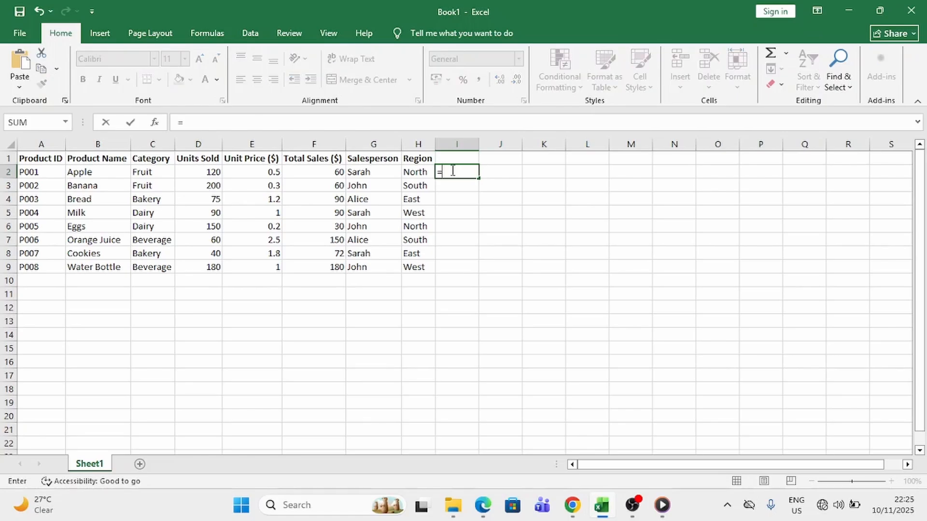
{"action": "type", "text": "i"}
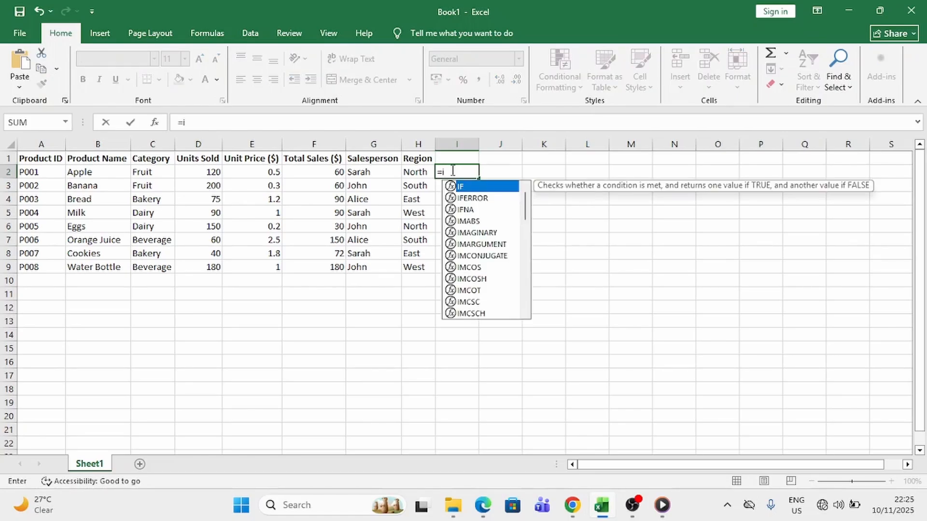
{"action": "type", "text": "f"}
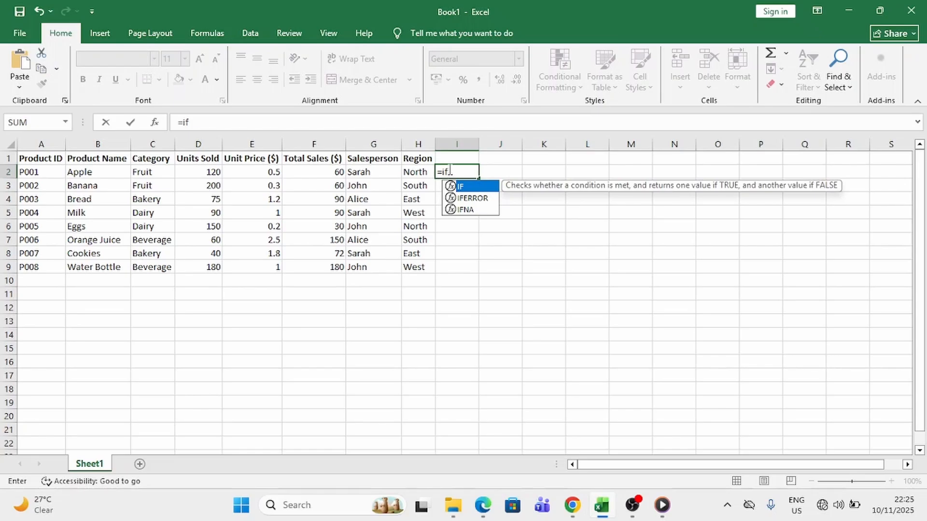
{"action": "type", "text": "("}
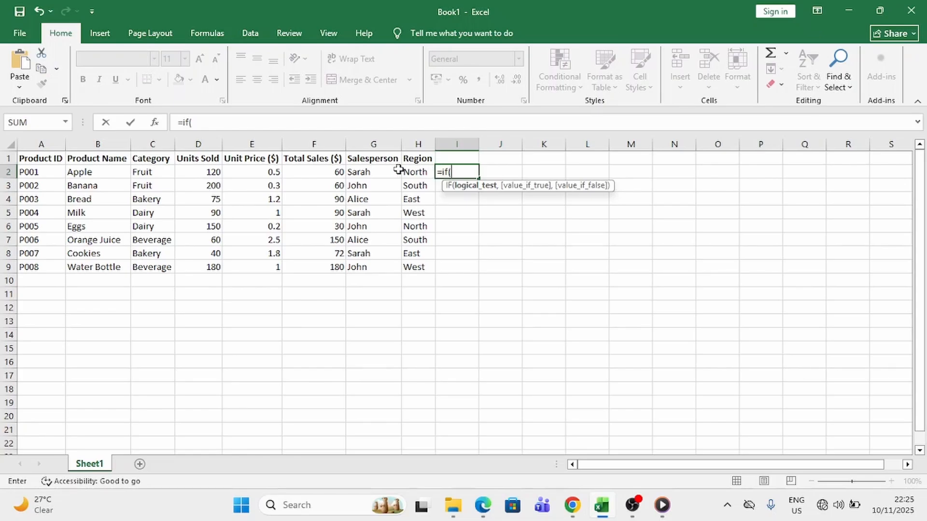
{"action": "left_click", "coordinate": [324, 171]}
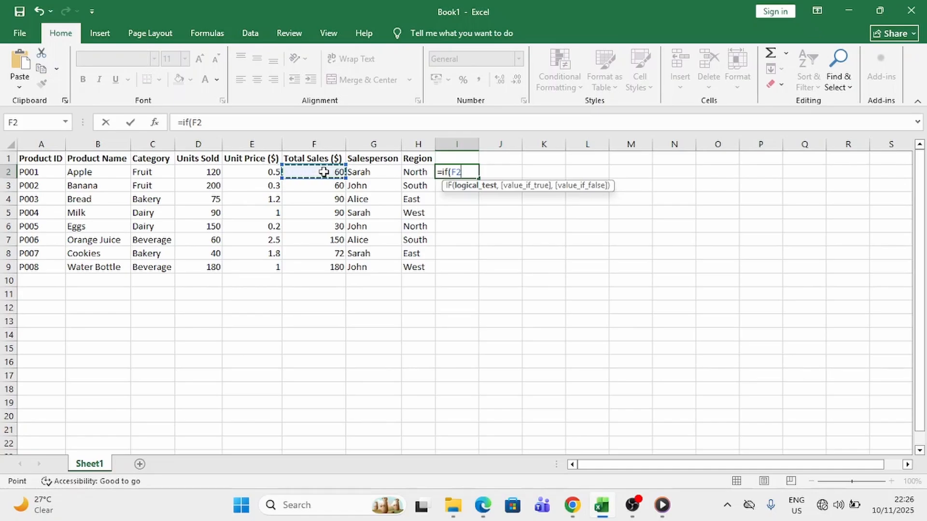
{"action": "type", "text": ">1"}
{"action": "type", "text": "00"}
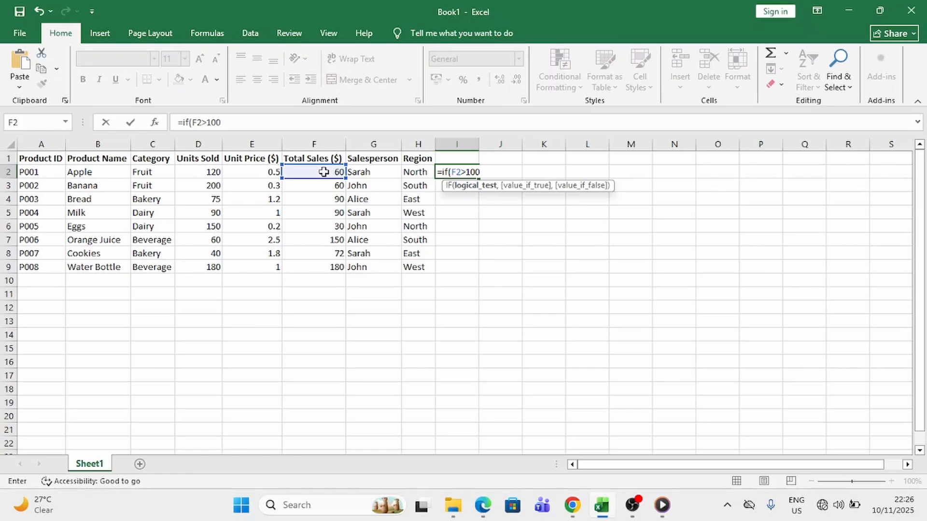
Complete the IF formula in I2 to return "High Sales" when true and "Low Sales" when false
{"action": "type", "text": ","}
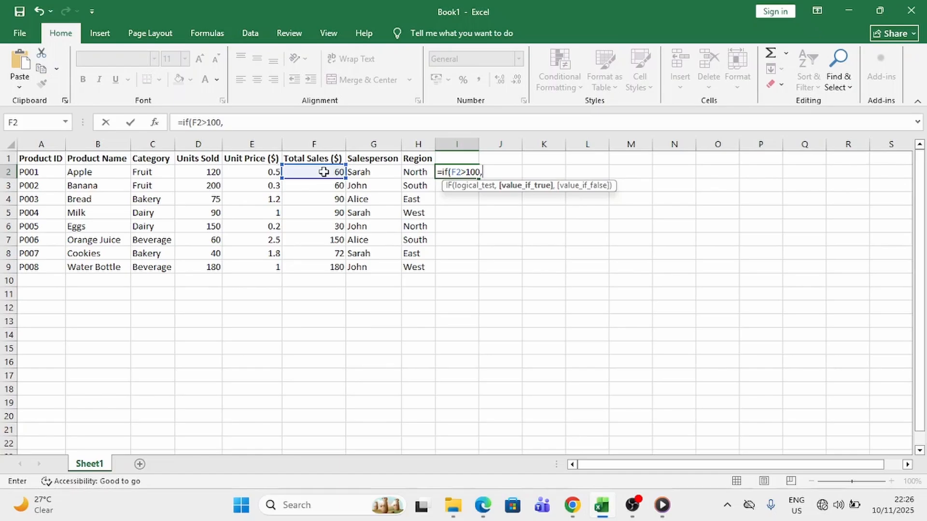
{"action": "type", "text": "\""}
{"action": "type", "text": "High Sales"}
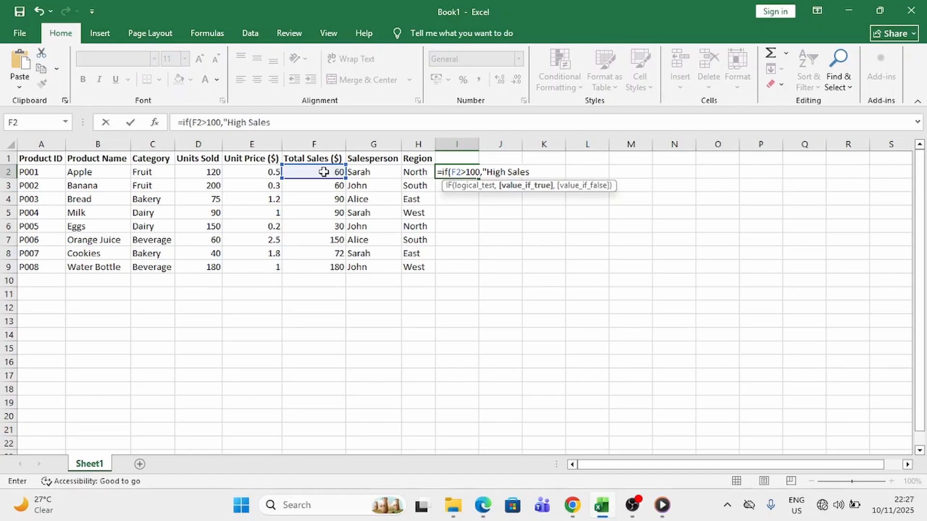
{"action": "type", "text": "\""}
{"action": "type", "text": ","}
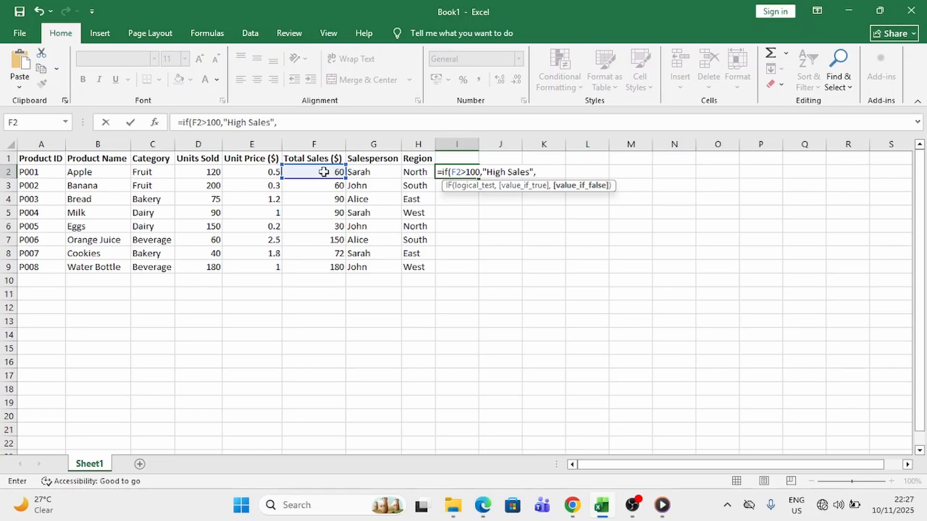
{"action": "type", "text": "\"Low Sales"}
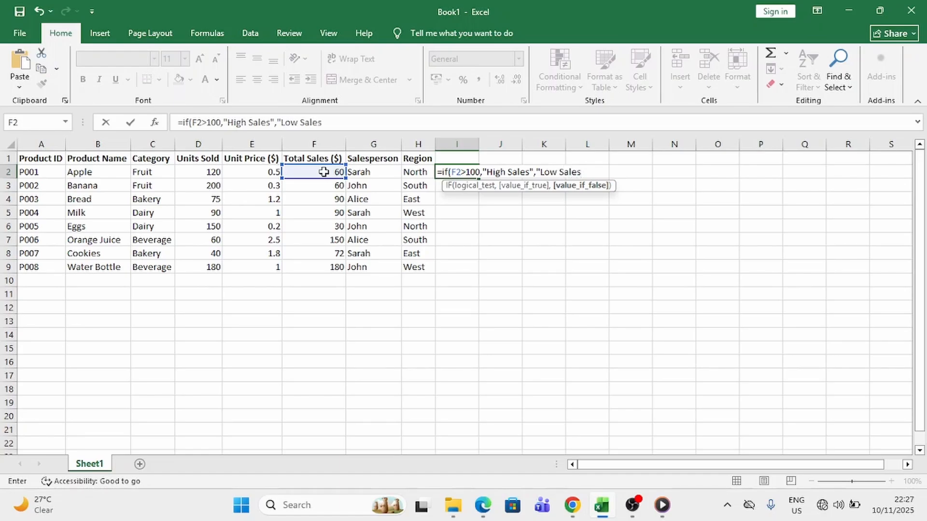
{"action": "type", "text": "\""}
{"action": "type", "text": ")"}
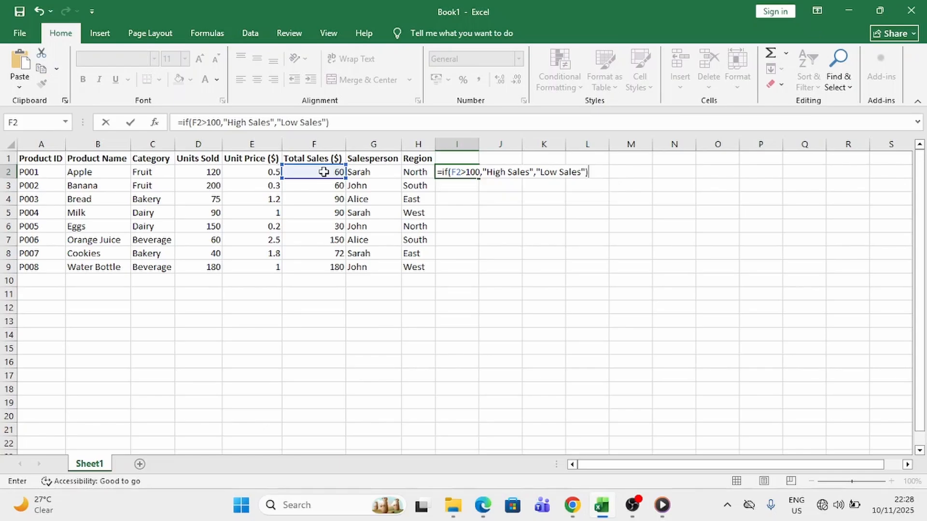
{"action": "key", "text": "Return"}
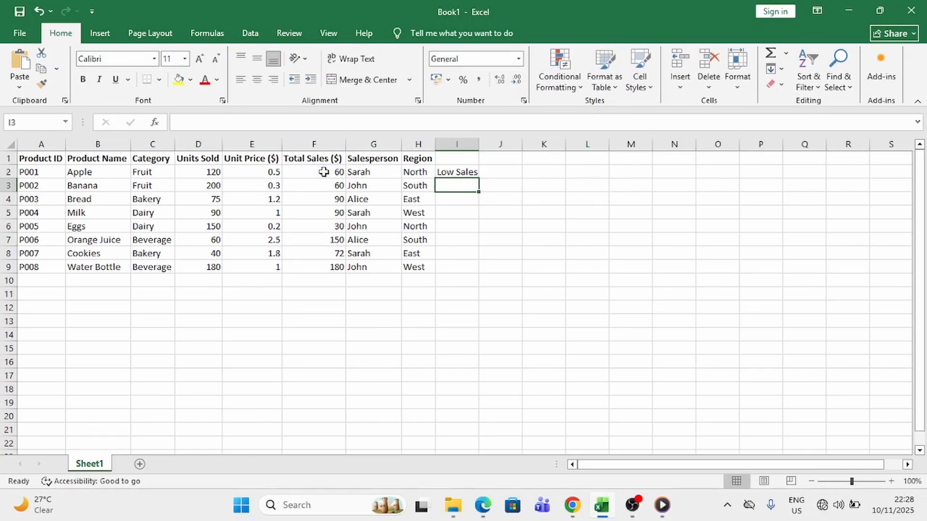
Copy the IF formula from I2 down through I9 to classify every product row
{"action": "left_click", "coordinate": [461, 169]}
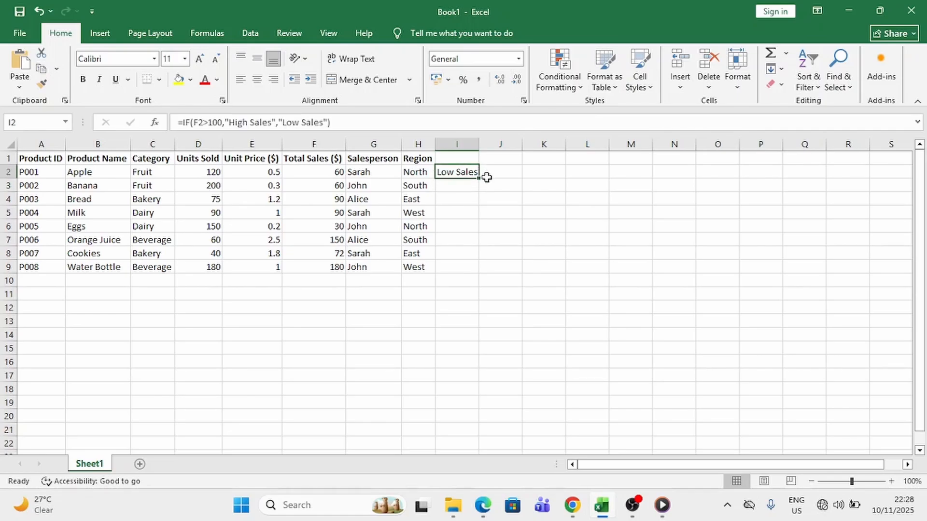
{"action": "left_click", "coordinate": [319, 173]}
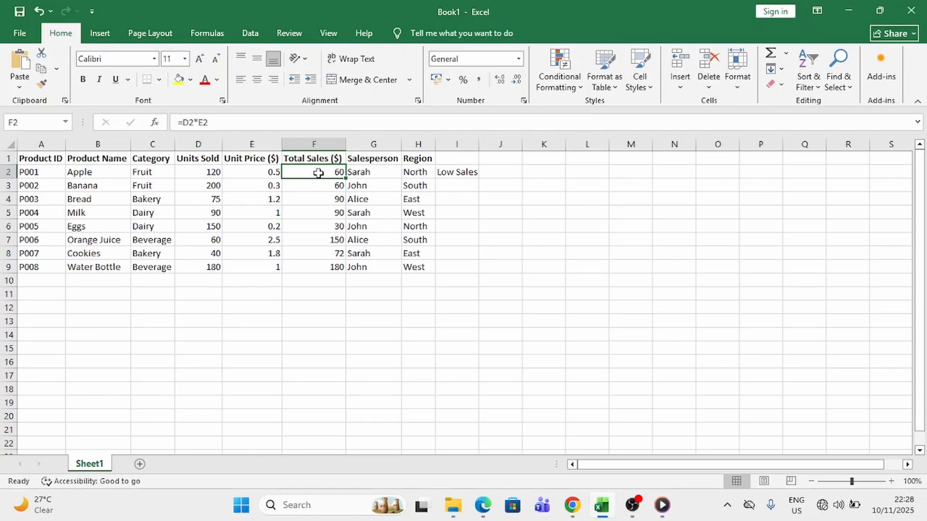
{"action": "left_click", "coordinate": [453, 174]}
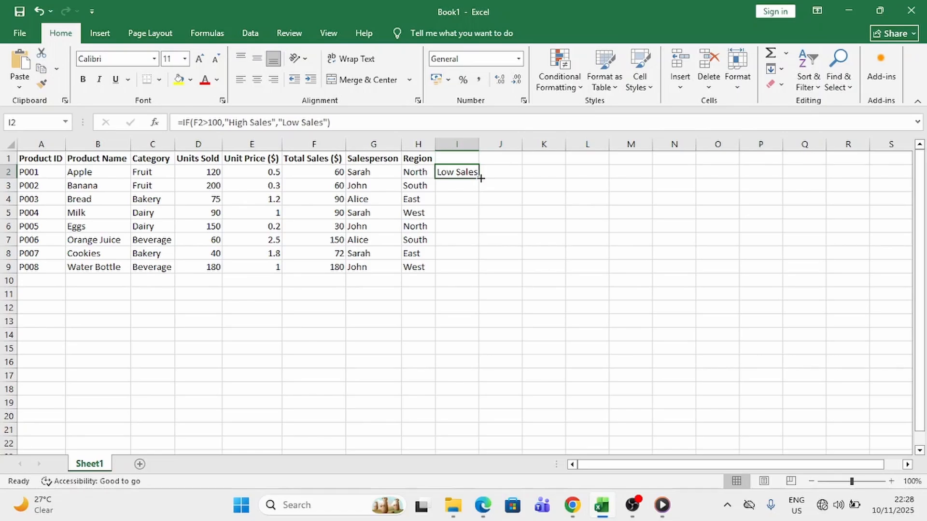
{"action": "left_click_drag", "start_coordinate": [481, 178], "coordinate": [467, 267]}
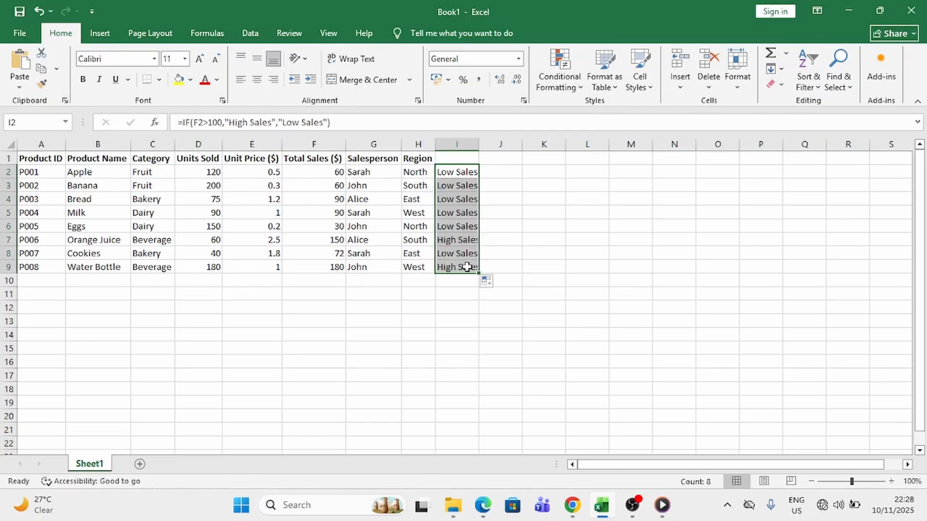
{"action": "left_click", "coordinate": [461, 306]}
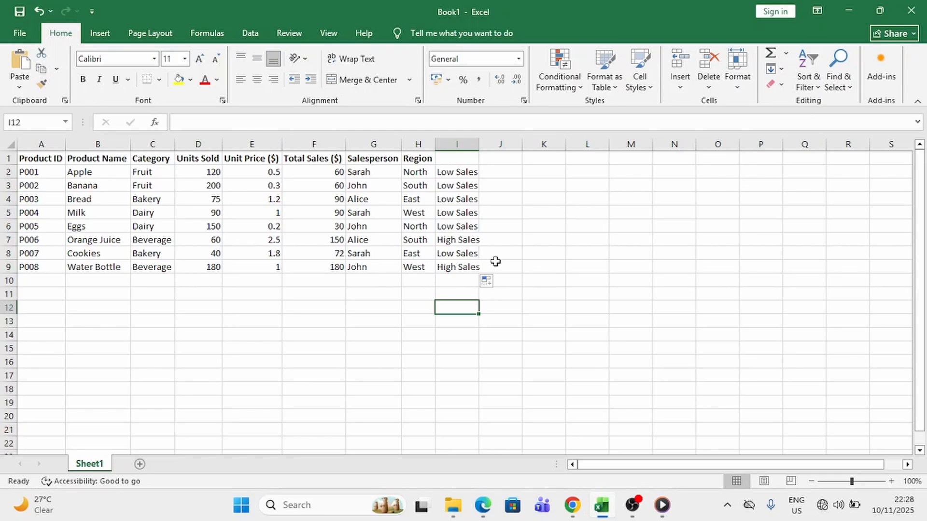
Highlight the Orange Juice row, A7 through I7, with the standard green fill colour
{"action": "left_click", "coordinate": [458, 251]}
{"action": "left_click", "coordinate": [457, 241]}
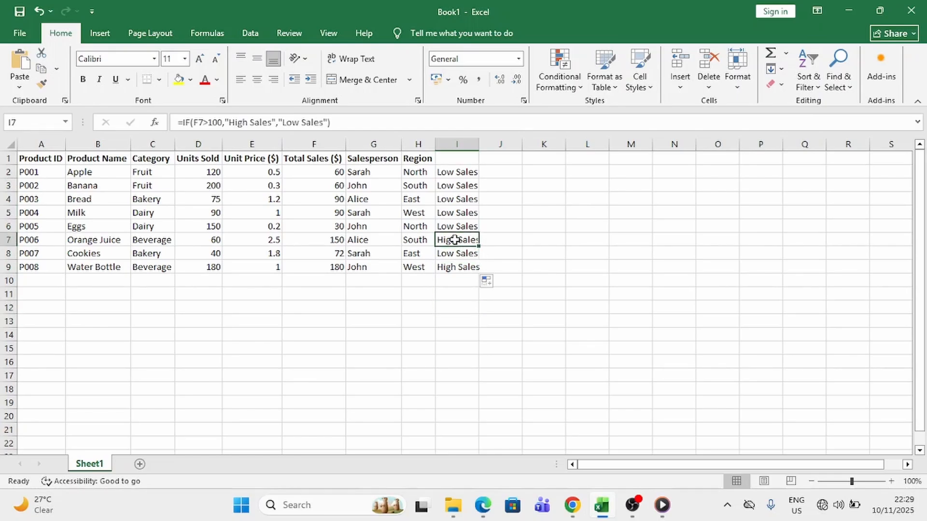
{"action": "left_click", "coordinate": [450, 269]}
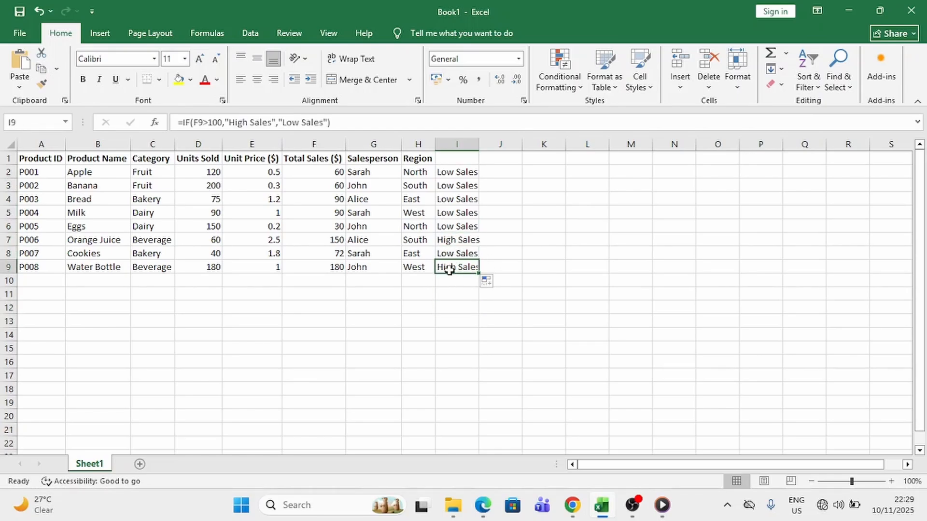
{"action": "left_click", "coordinate": [452, 241]}
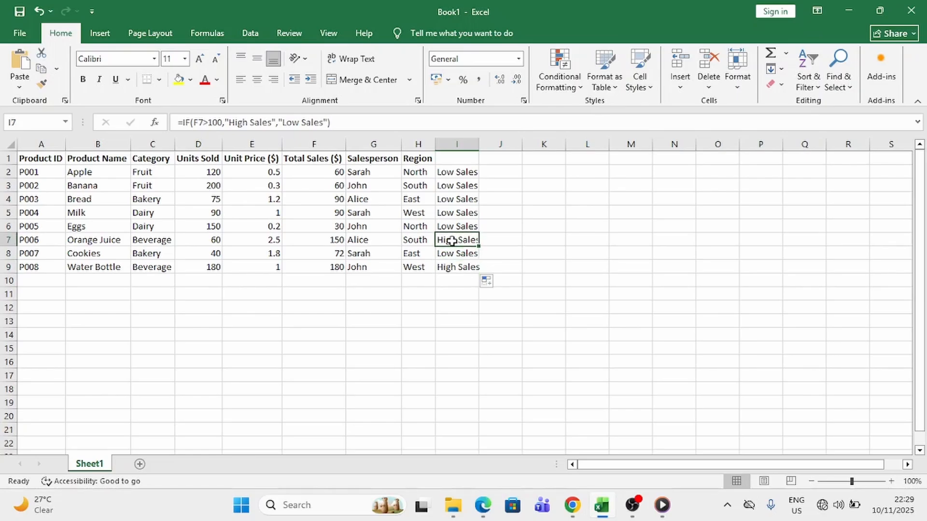
{"action": "left_click_drag", "start_coordinate": [451, 241], "coordinate": [49, 238]}
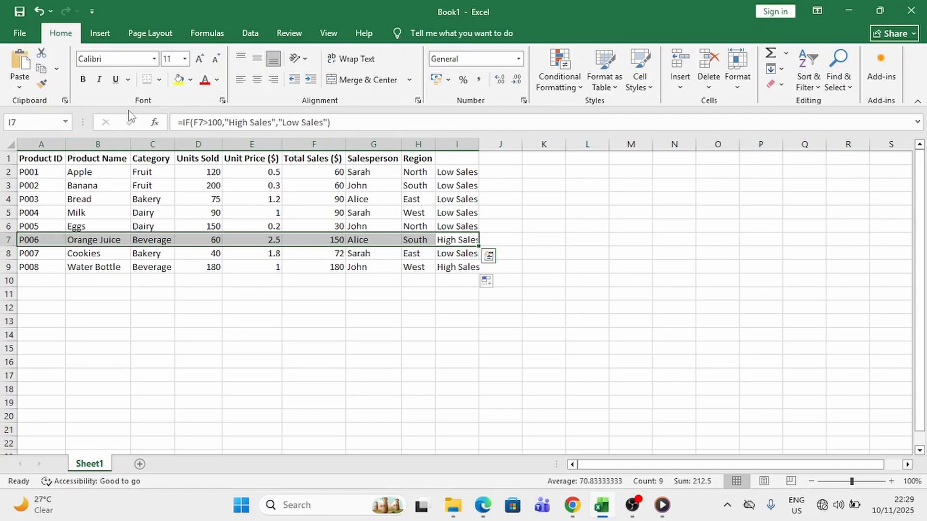
{"action": "left_click", "coordinate": [191, 86]}
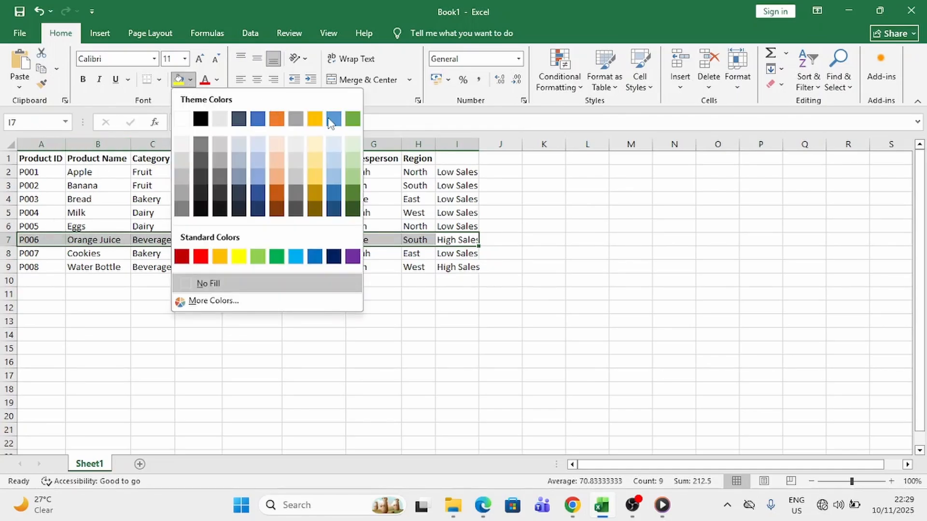
{"action": "left_click", "coordinate": [276, 257]}
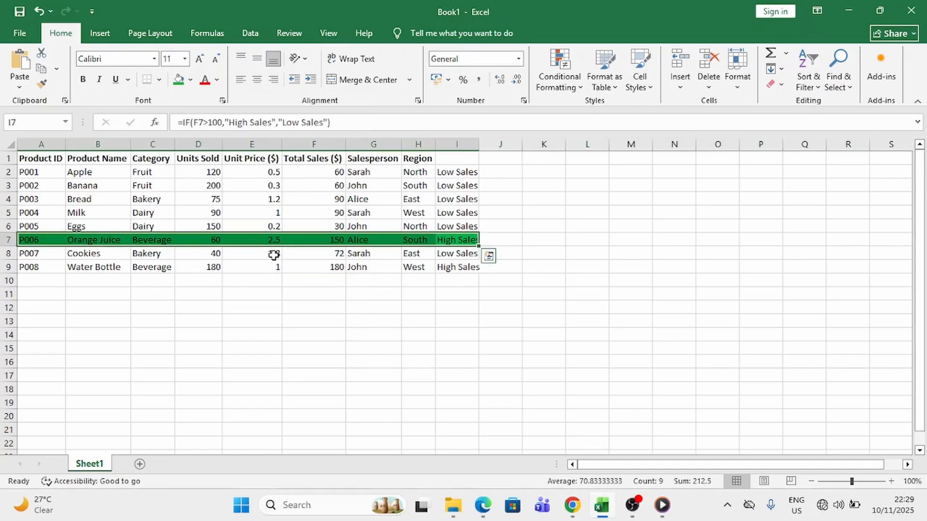
Apply the same green fill to the Water Bottle row, A9 through I9
{"action": "left_click_drag", "start_coordinate": [476, 271], "coordinate": [45, 267]}
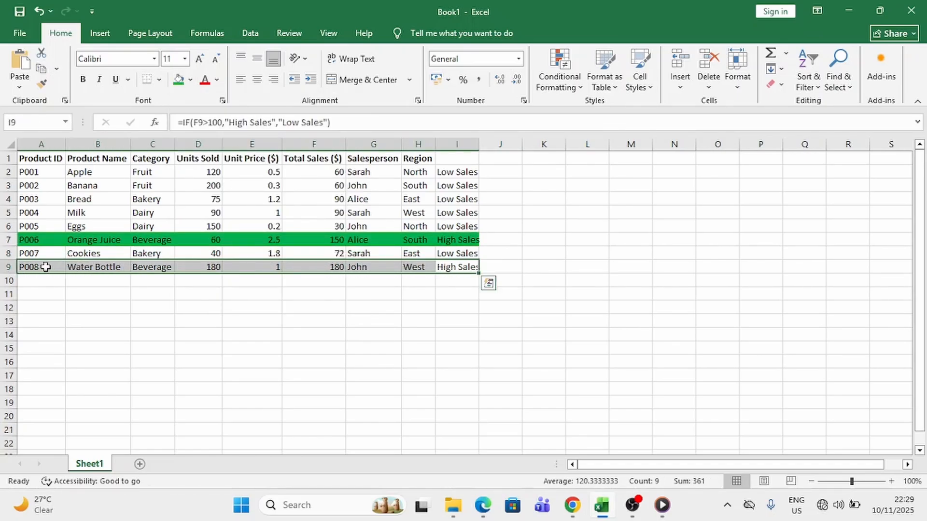
{"action": "left_click", "coordinate": [178, 80]}
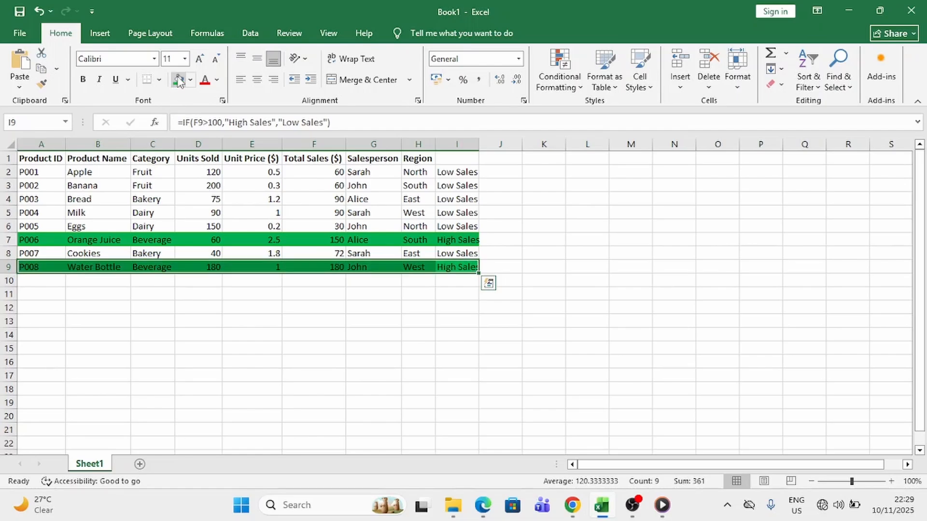
{"action": "left_click", "coordinate": [410, 335]}
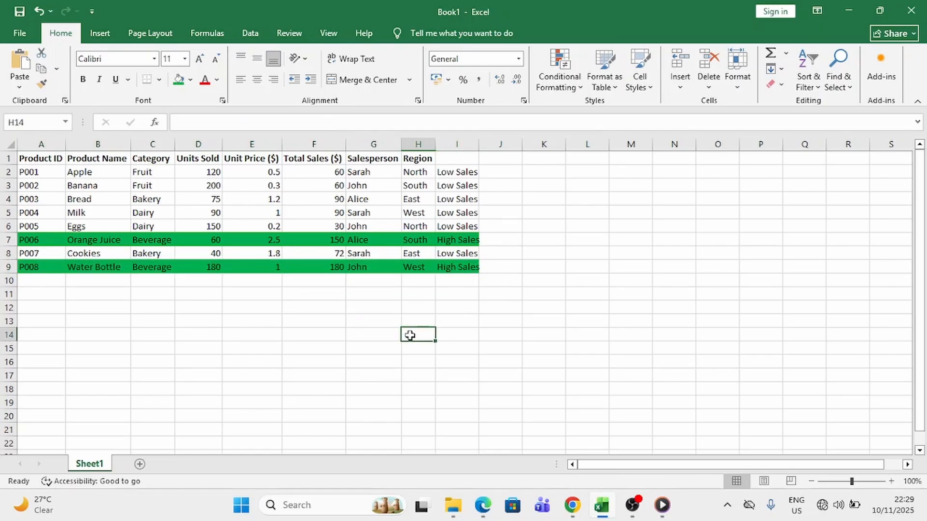